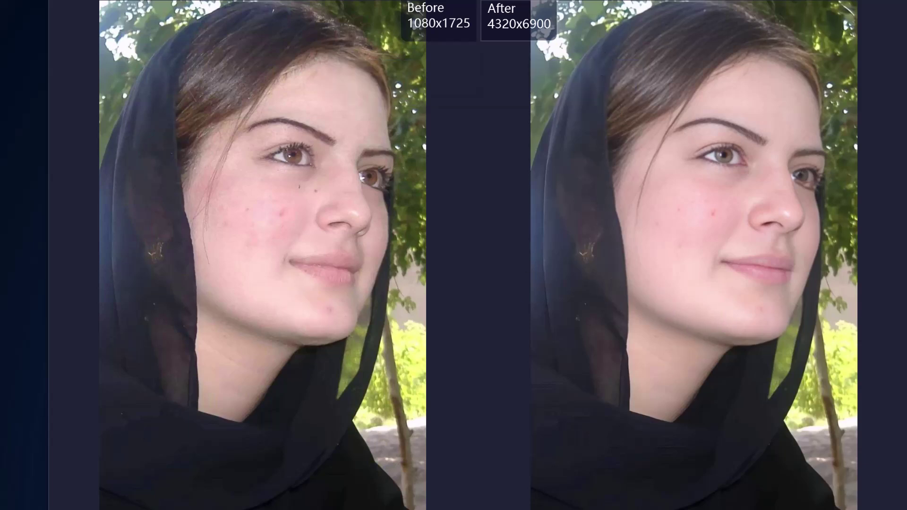
Zoom in and out on the 1080x1725 vs 4320x6900 portrait, then slide the split divider.
scroll(270, 264, "up", 3)
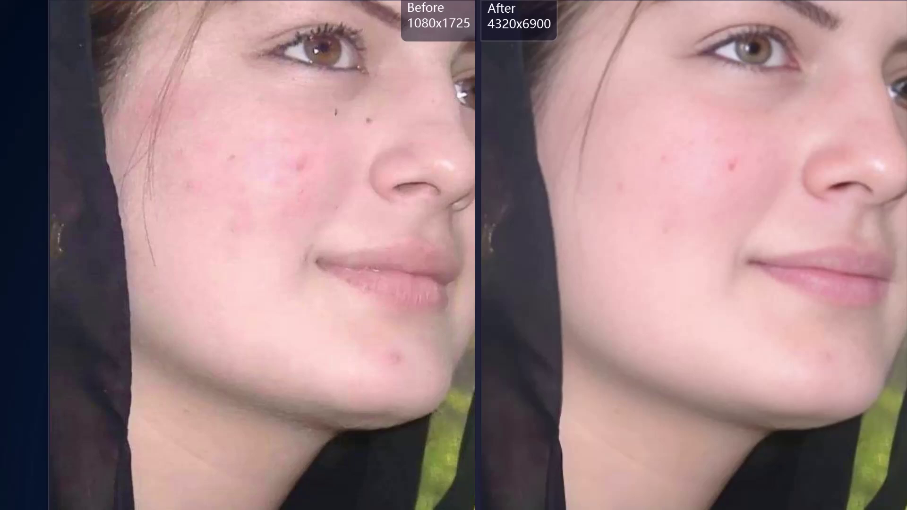
scroll(744, 385, "down", 3)
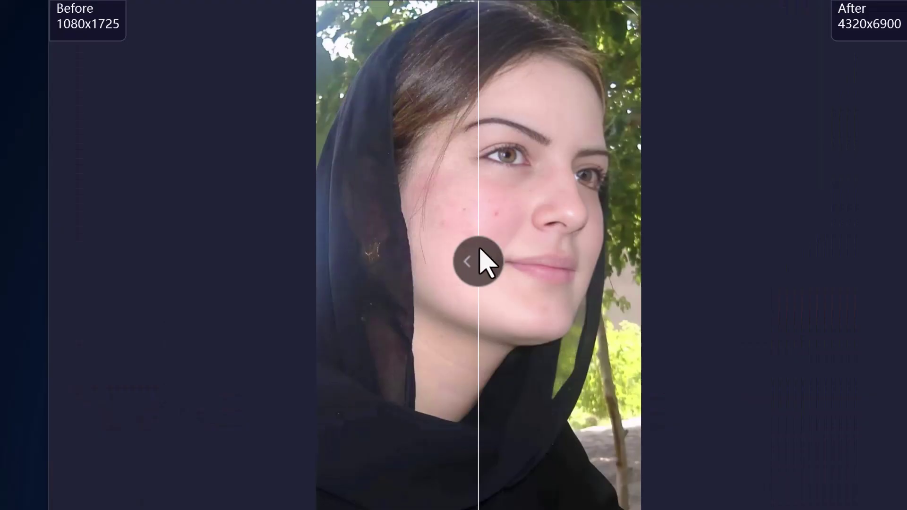
left_click_drag(477, 262, 617, 277)
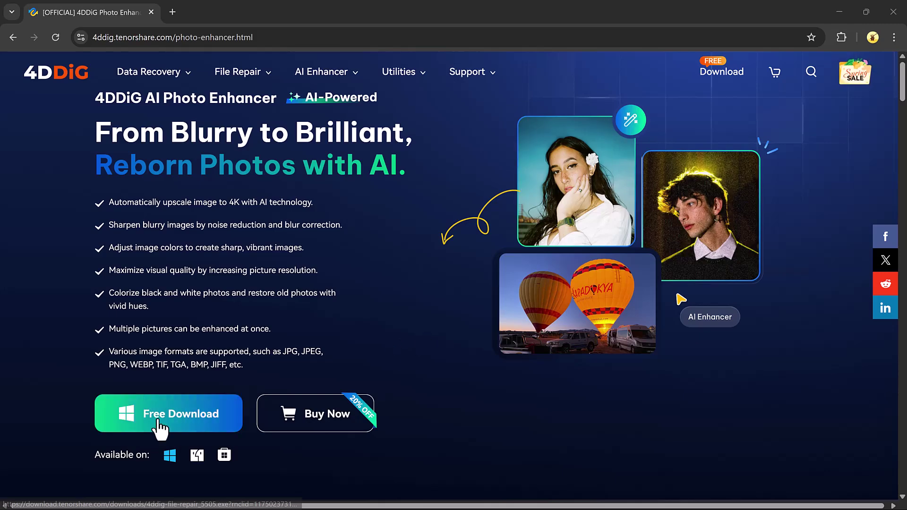
Scroll the product page and compare before/after in the AI Image Sharpener demo.
scroll(446, 390, "down", 10)
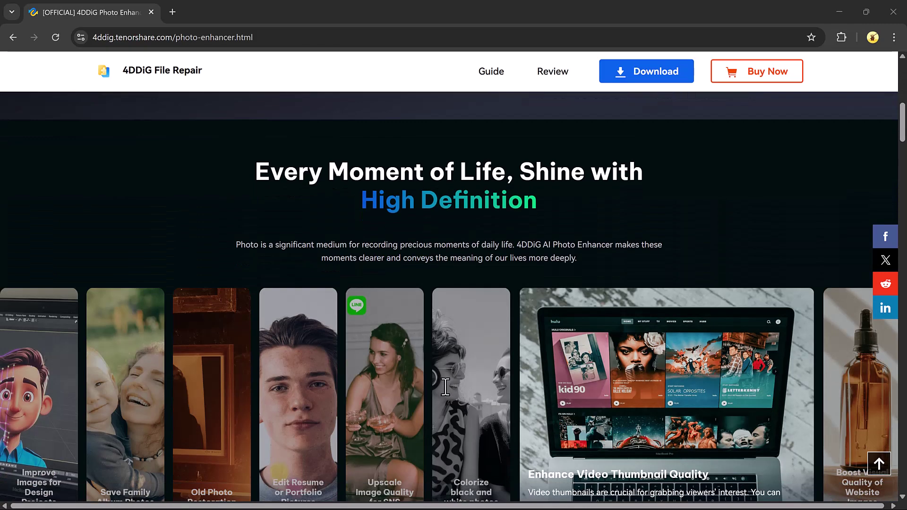
scroll(445, 386, "down", 3)
mouse_move(81, 310)
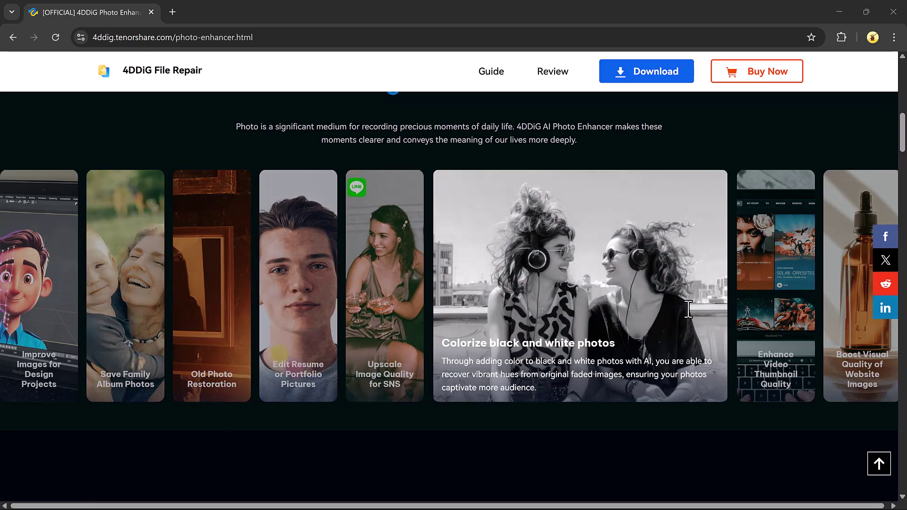
scroll(687, 307, "down", 8)
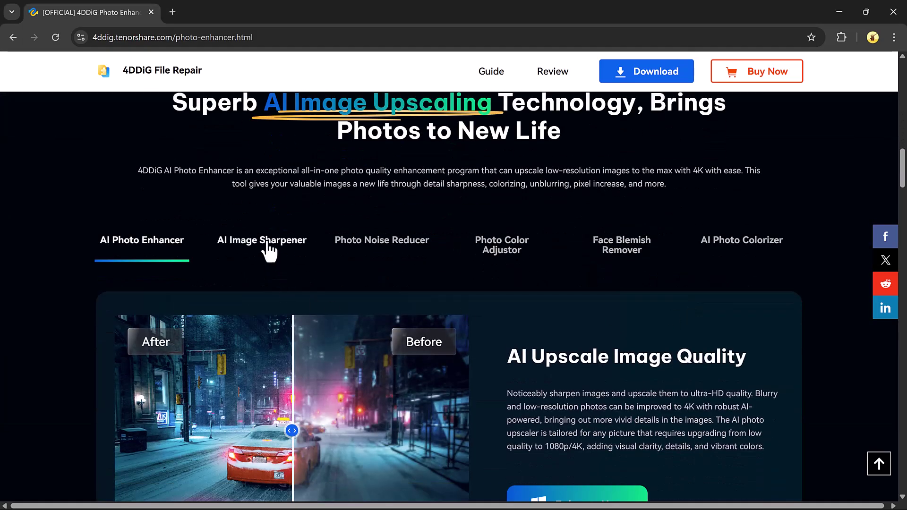
left_click(269, 245)
scroll(273, 283, "down", 1)
left_click_drag(293, 349, 371, 349)
scroll(373, 330, "up", 2)
View the Photo Noise Reducer, Photo Color Adjustor and Face Blemish Remover demos.
left_click(376, 302)
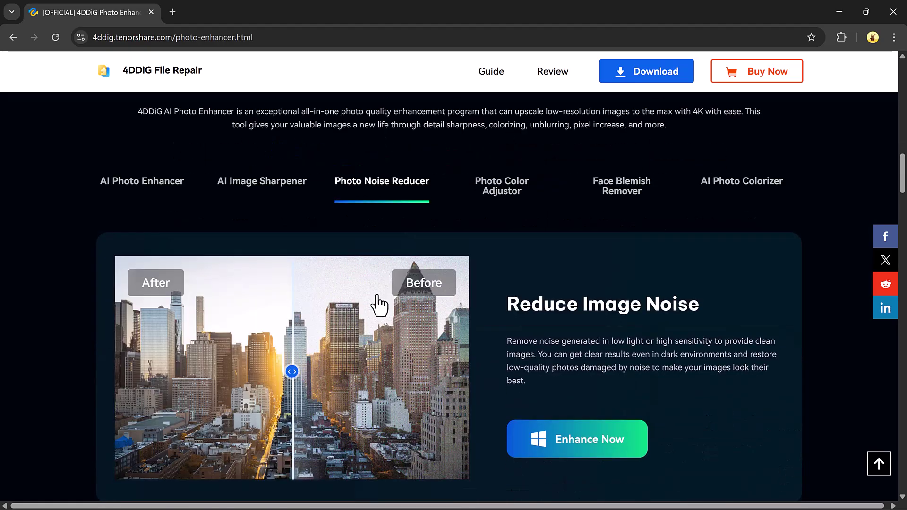
left_click(492, 191)
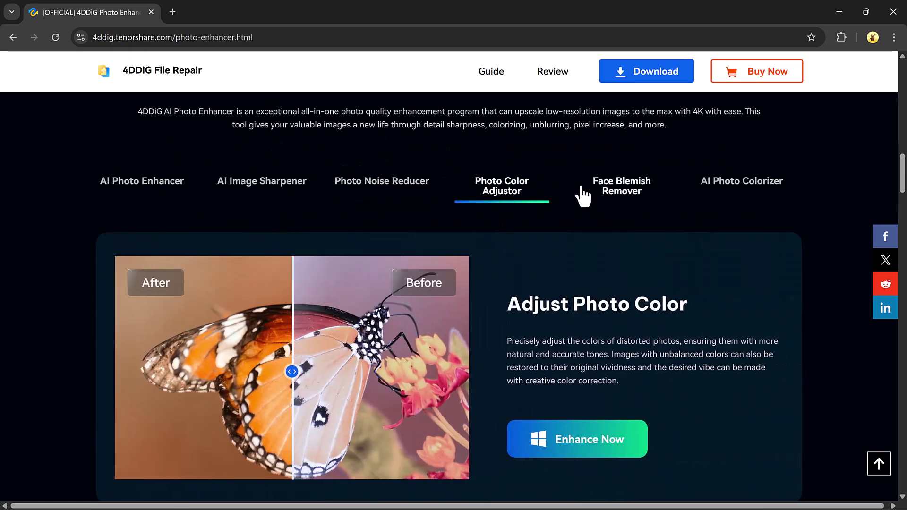
left_click(623, 191)
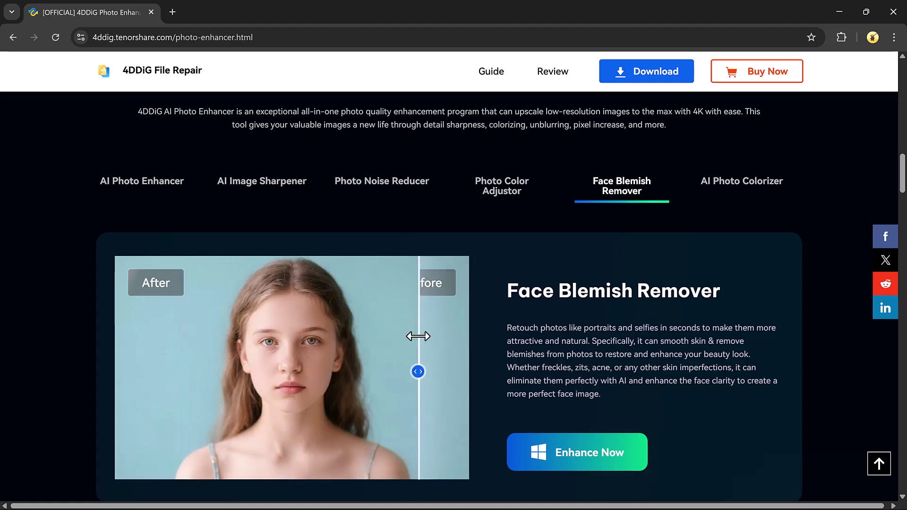
scroll(514, 316, "down", 10)
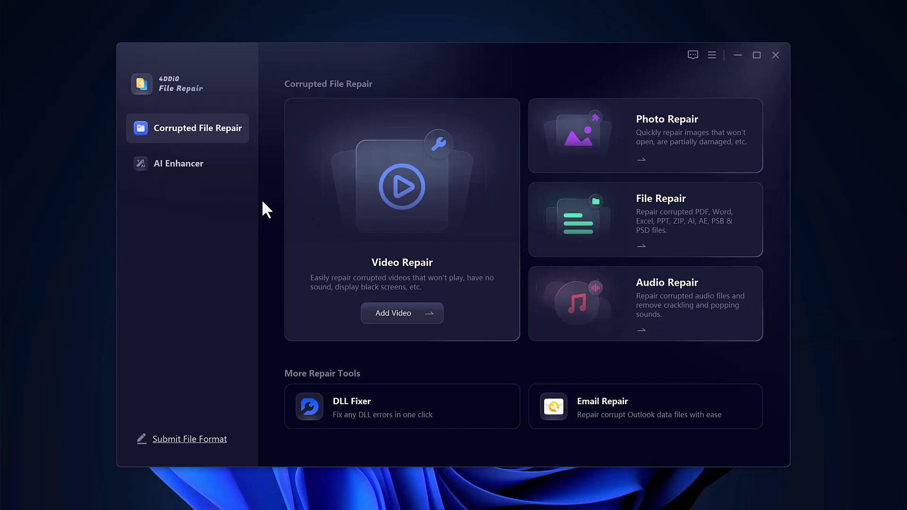
Switch to the AI Enhancer section in the left sidebar.
left_click(204, 171)
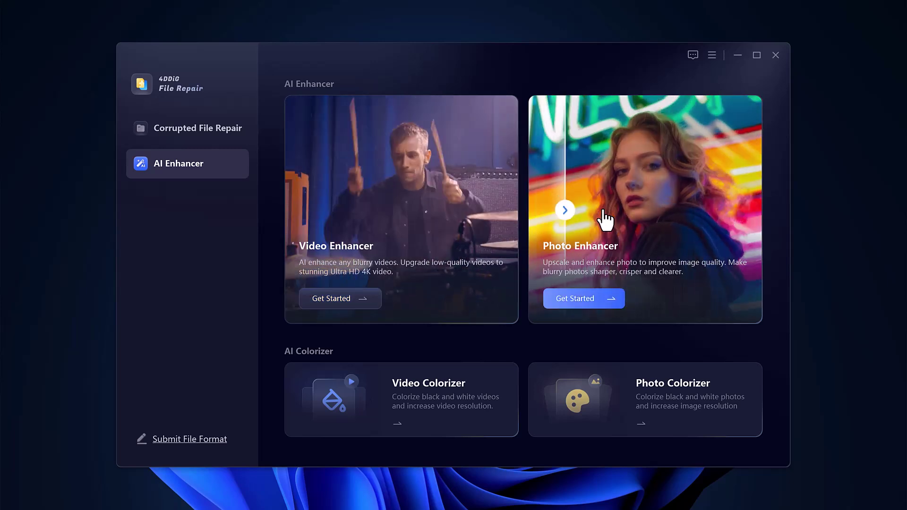
Start the Photo Enhancer and load the portrait photo file 'new'.
left_click(616, 185)
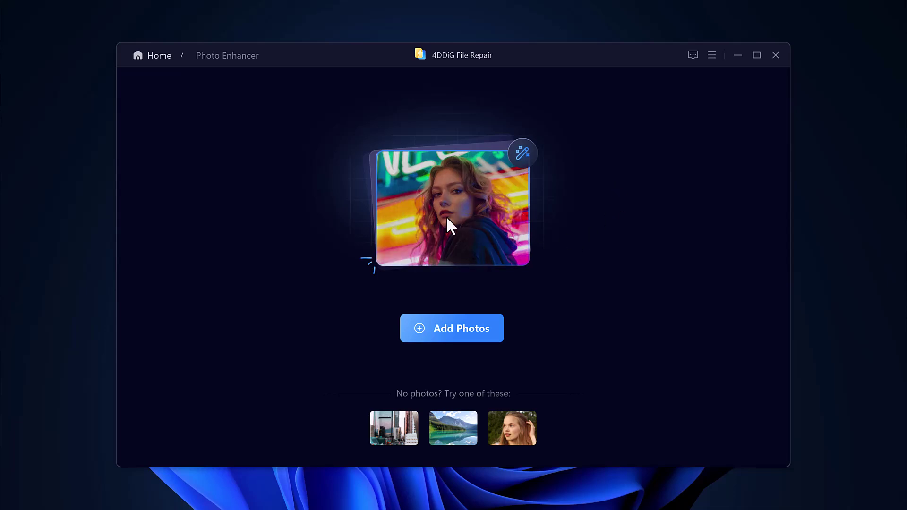
left_click(465, 332)
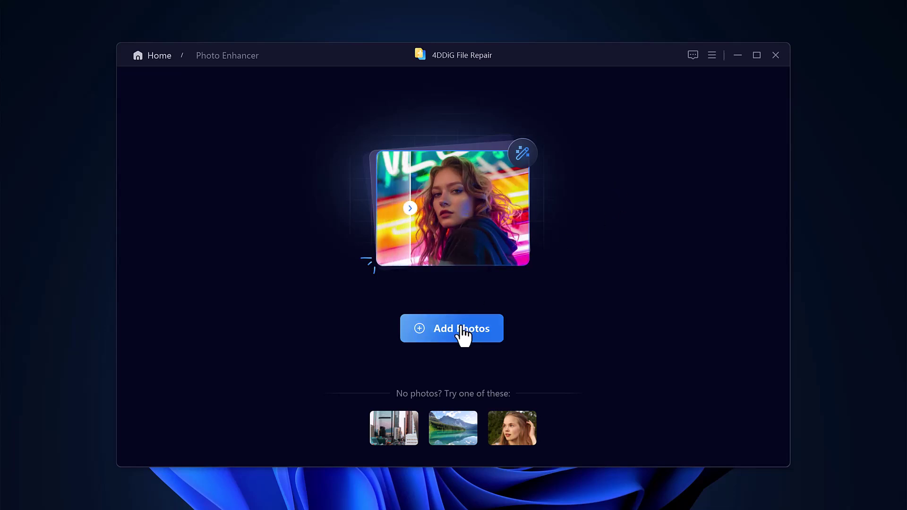
left_click(319, 135)
double_click(319, 135)
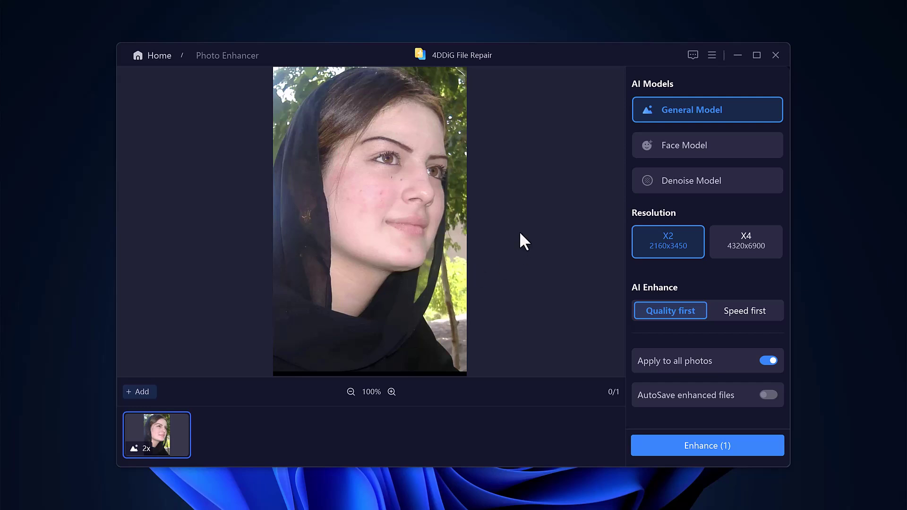
Switch the portrait to Face Model at X4 resolution, 4320x6900.
mouse_move(681, 119)
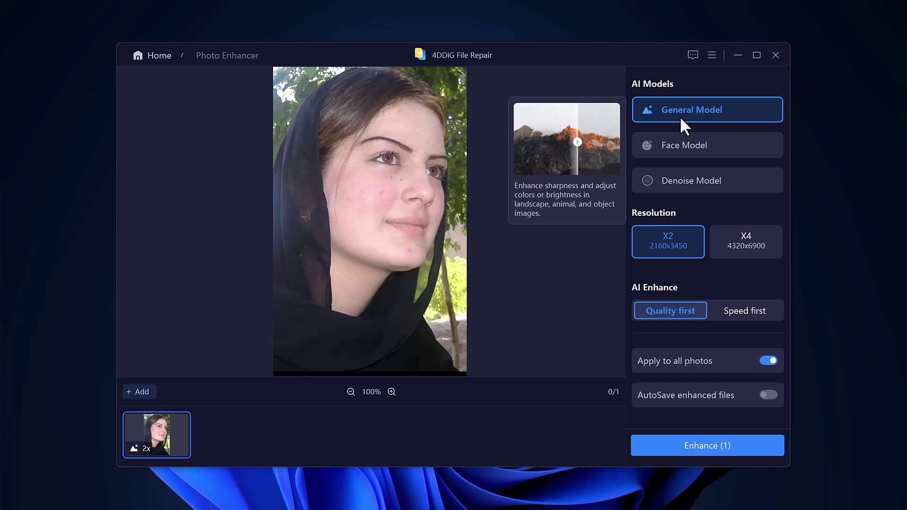
mouse_move(681, 152)
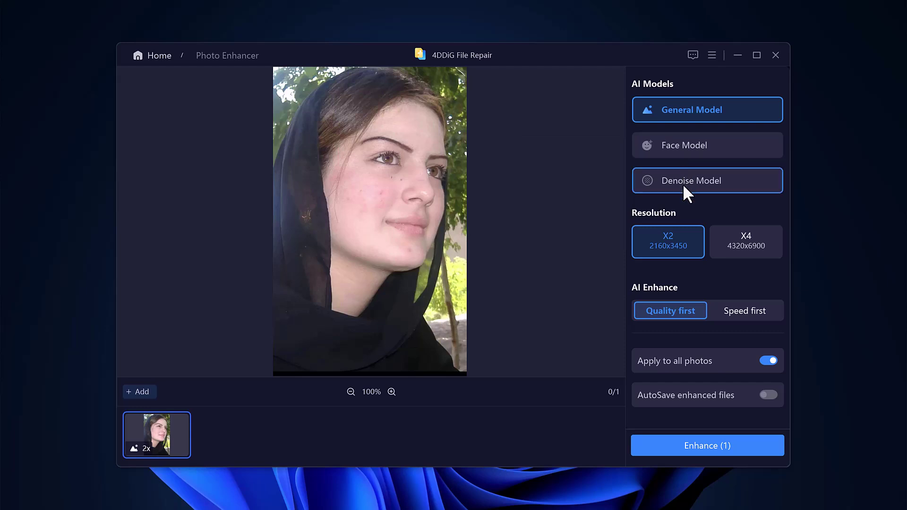
mouse_move(683, 186)
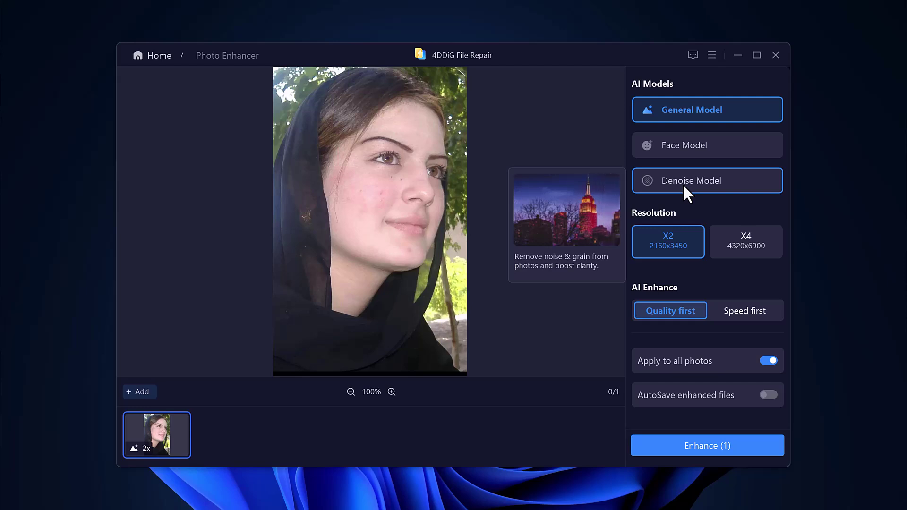
left_click(692, 148)
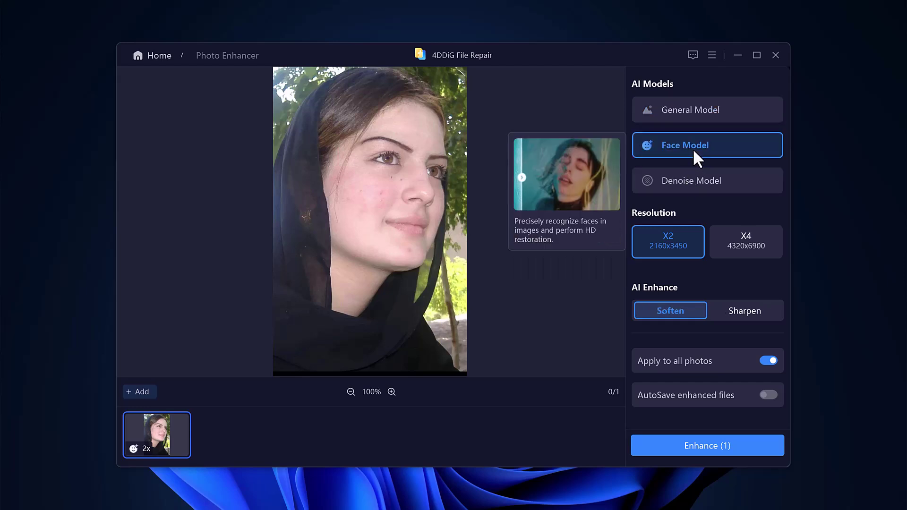
left_click(717, 248)
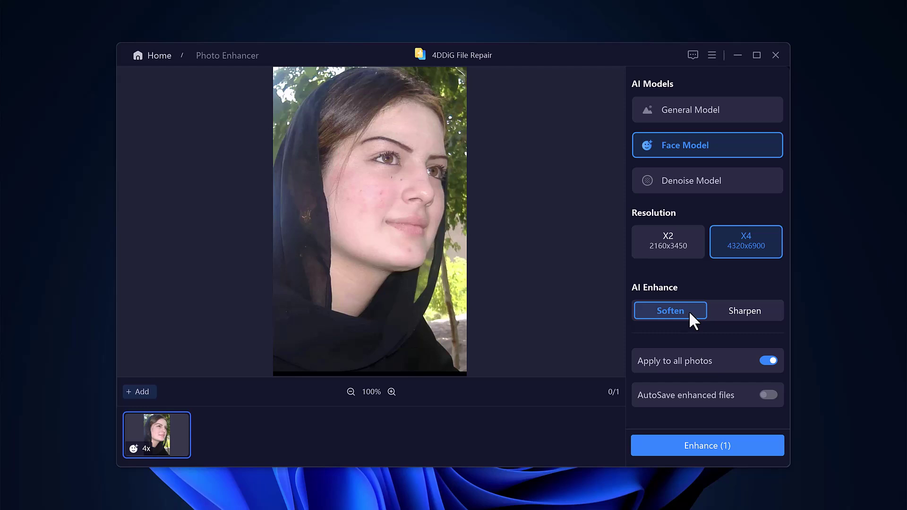
Enhance the portrait, give it a thumbs-up, and compare it zoomed and in split view.
left_click(699, 447)
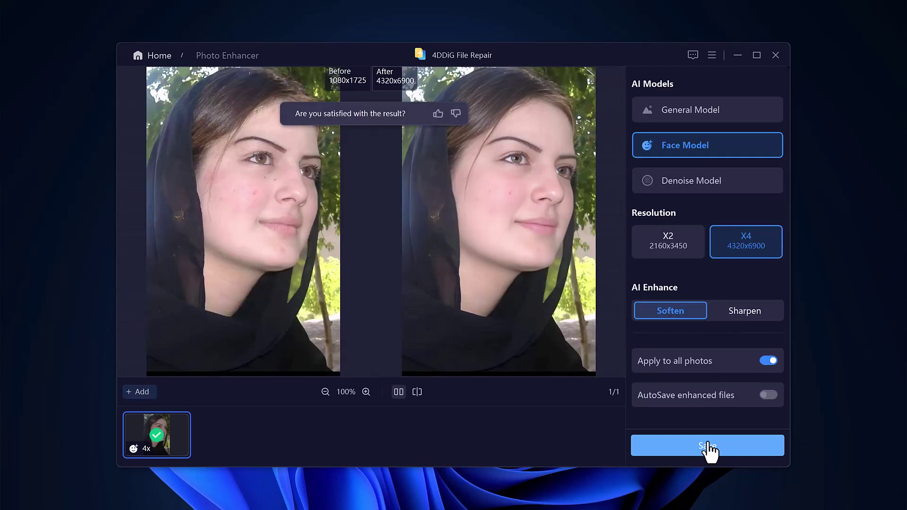
left_click(442, 116)
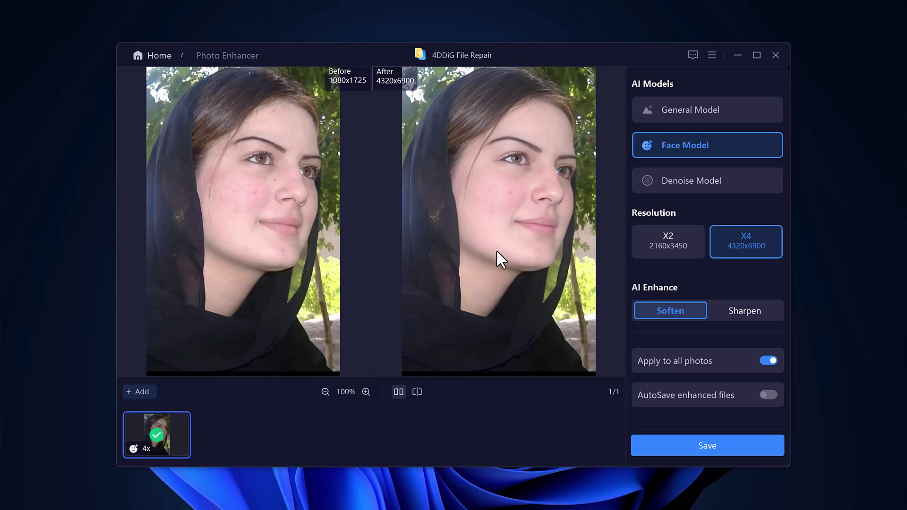
left_click(366, 392)
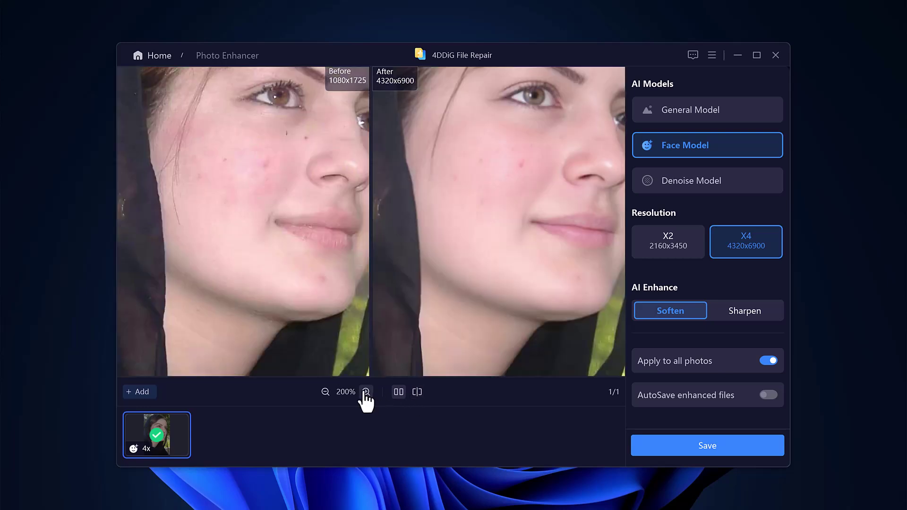
left_click(325, 391)
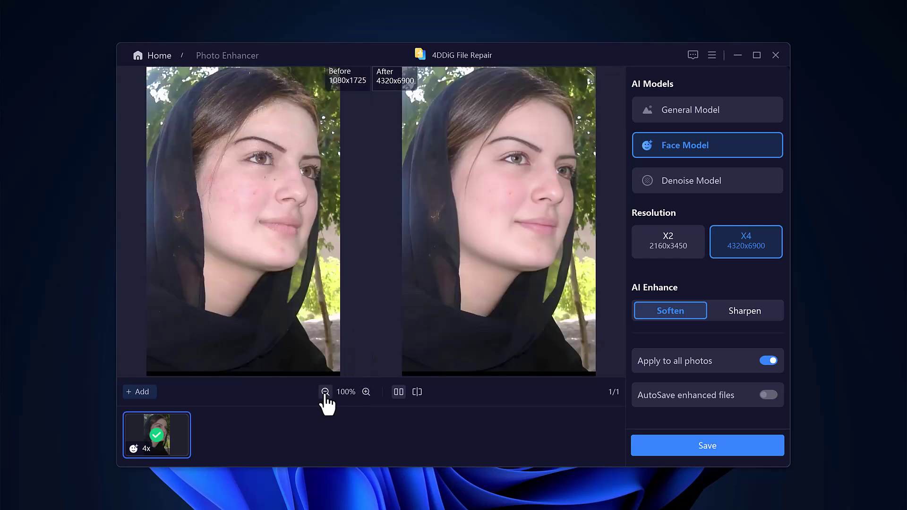
left_click(416, 392)
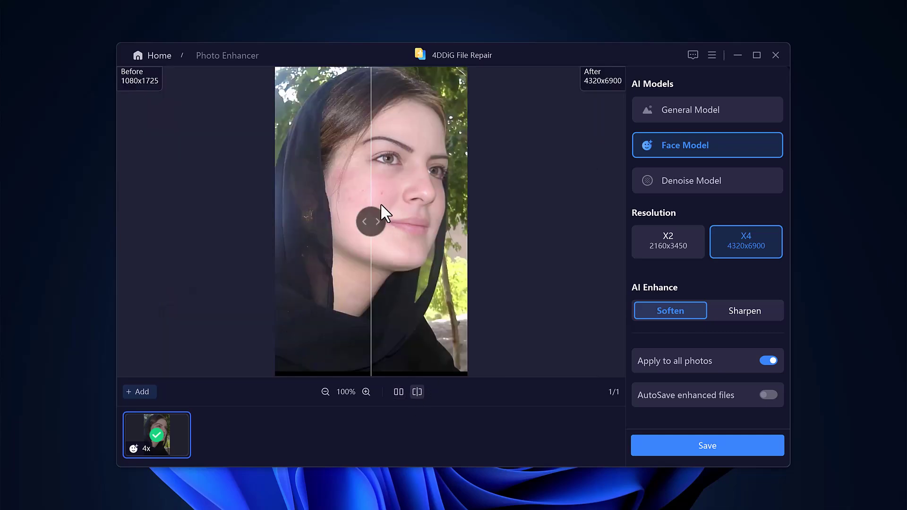
left_click_drag(374, 214, 404, 222)
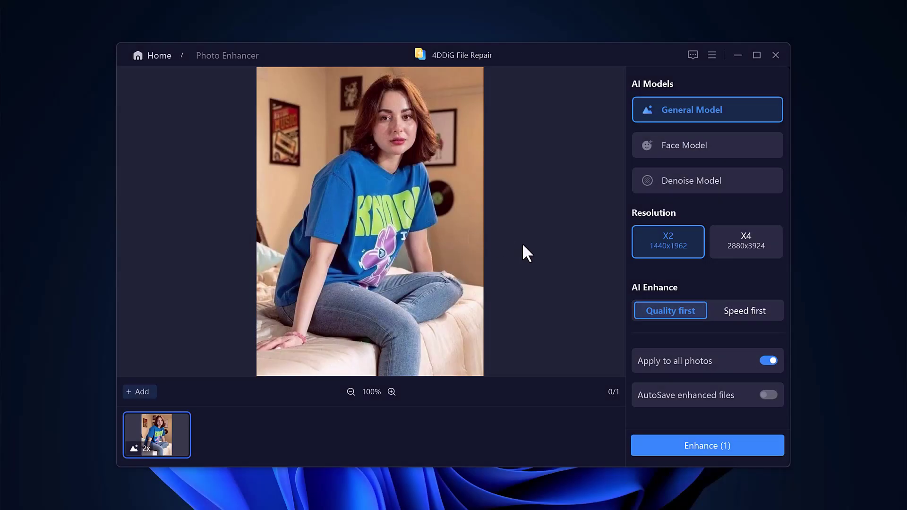
Enhance the bedroom photo with Face Model at X4, 2880x3924.
left_click(672, 146)
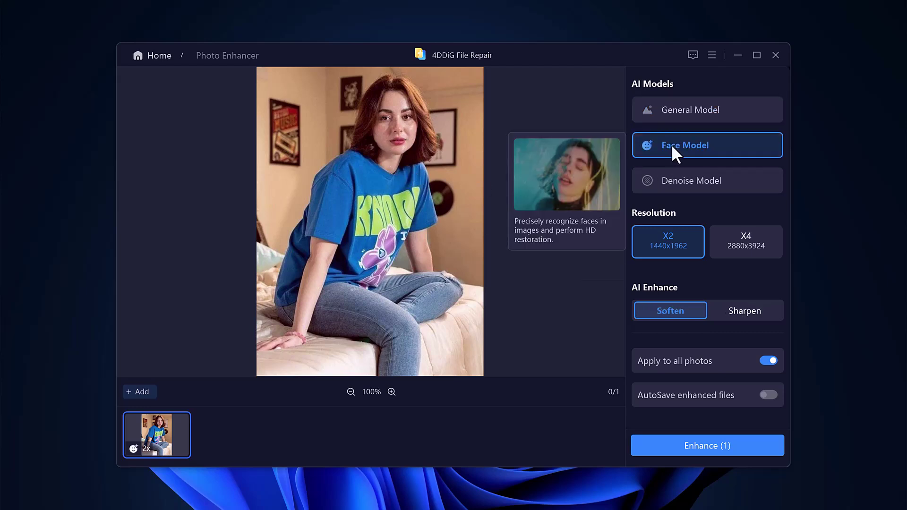
left_click(760, 243)
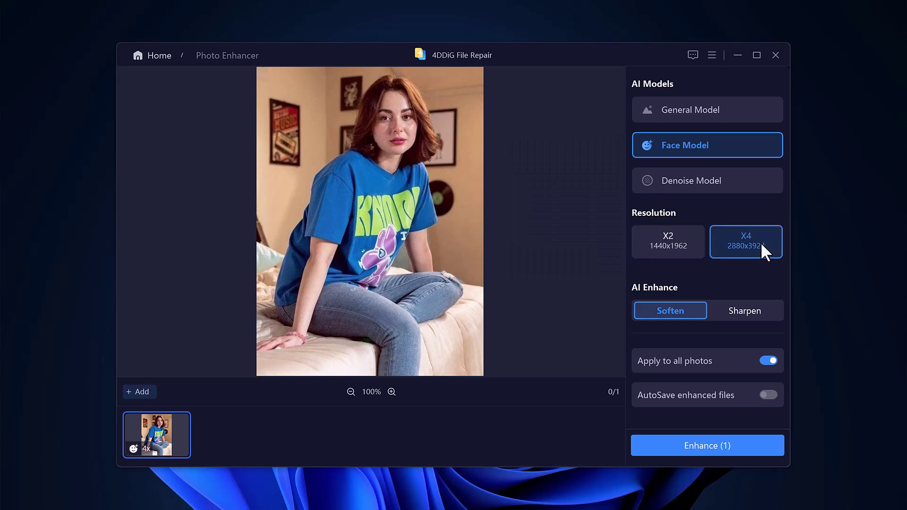
left_click(736, 449)
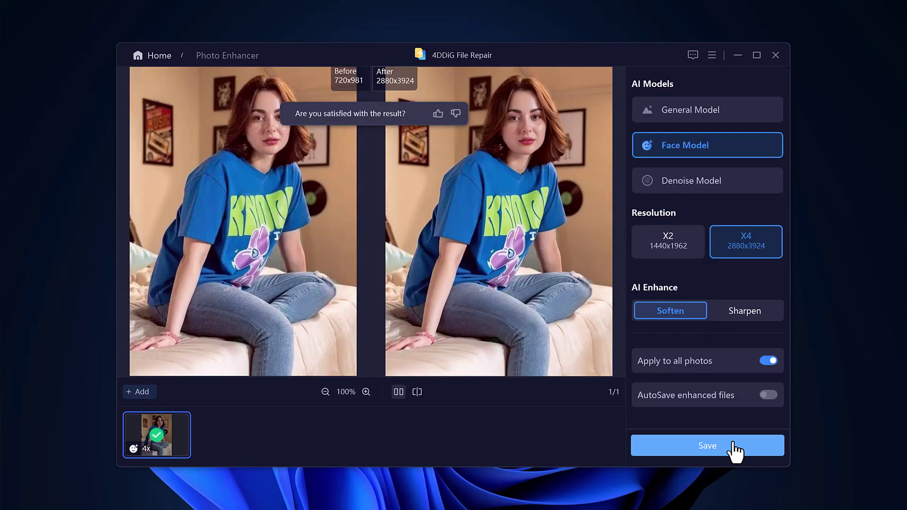
Zoom the comparison in and pan to center the face.
scroll(505, 214, "up", 2)
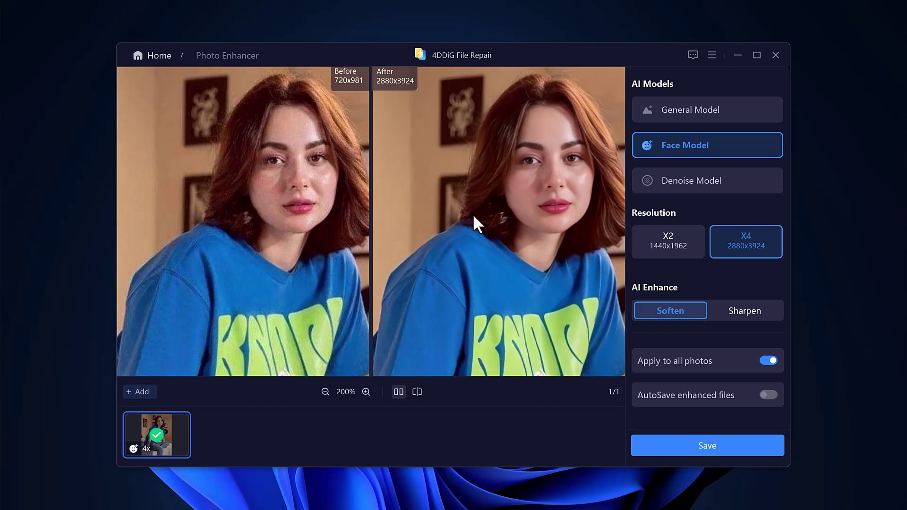
left_click_drag(472, 214, 458, 216)
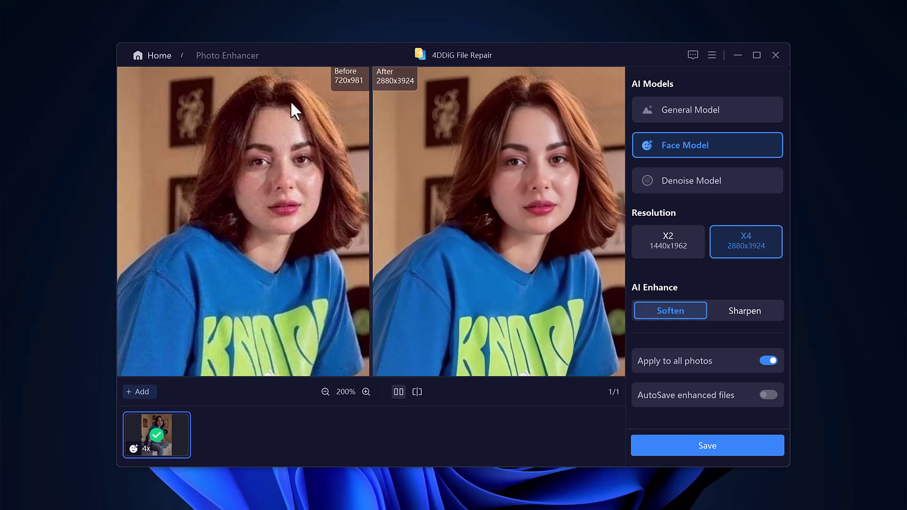
Return home and load pexels-chevanon-1108099 into the Photo Enhancer.
left_click(151, 57)
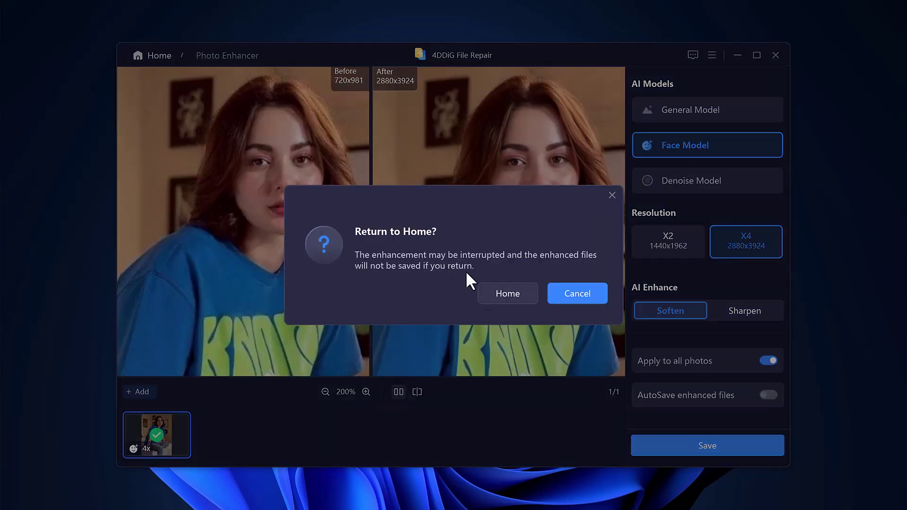
left_click(508, 302)
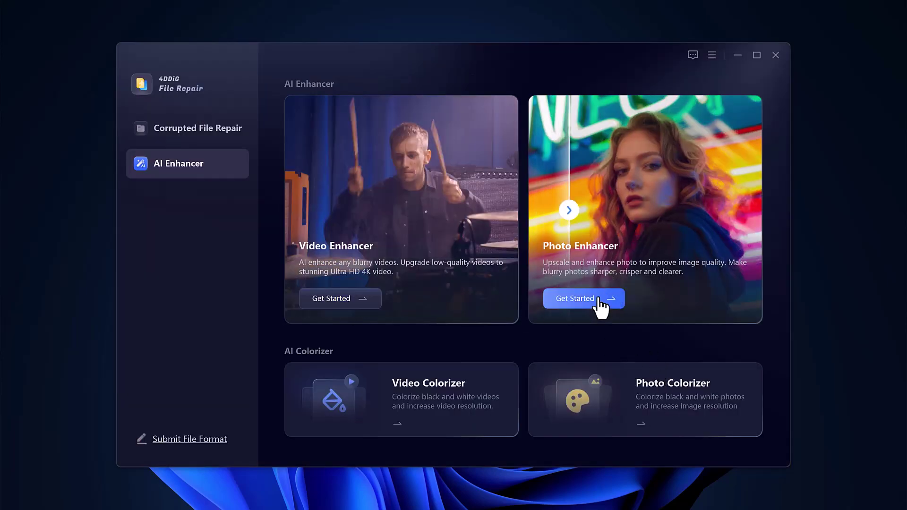
left_click(598, 250)
left_click(472, 326)
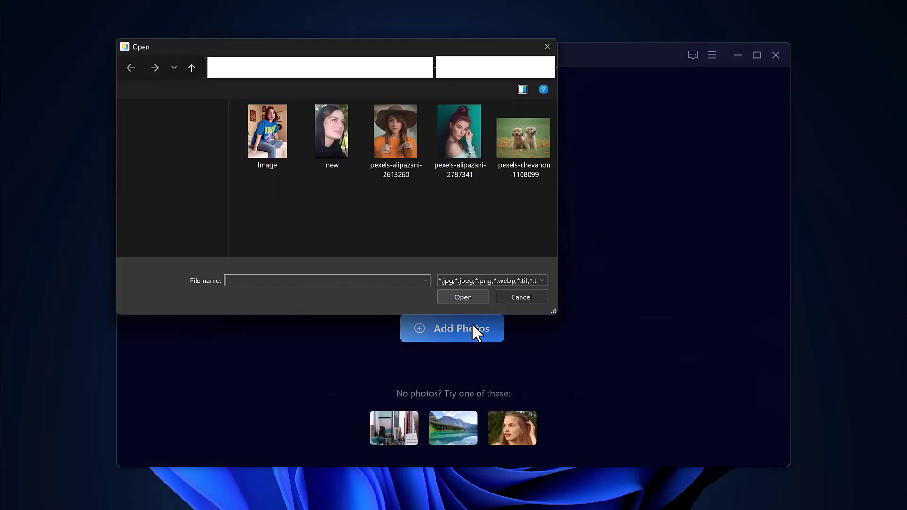
double_click(513, 142)
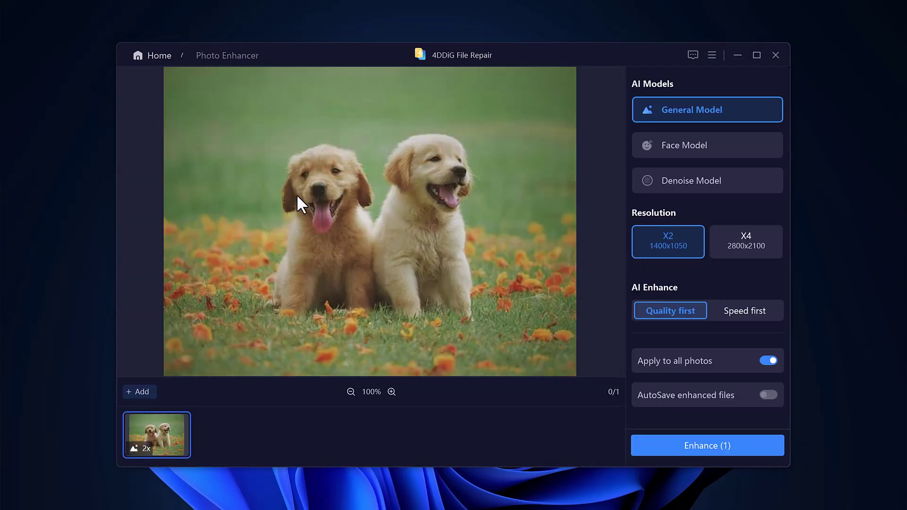
Upscale the puppy photo with General Model at X4, 2800x2100.
mouse_move(668, 112)
left_click(740, 247)
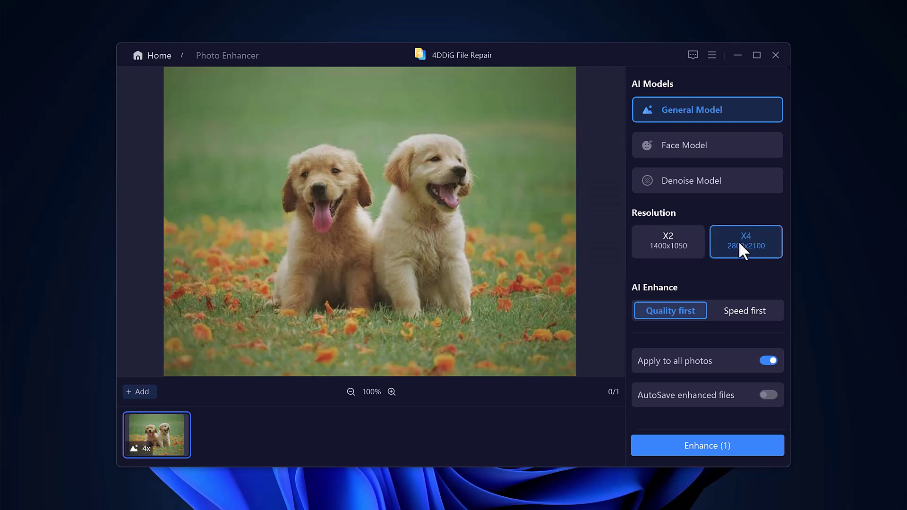
left_click(715, 446)
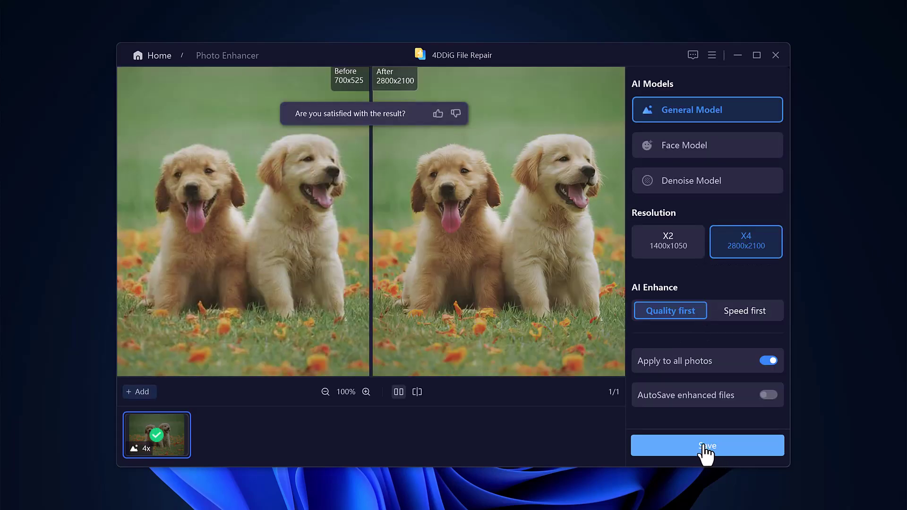
Rate the puppy result thumbs-up and compare it zoomed to 200% and in split view.
left_click(438, 117)
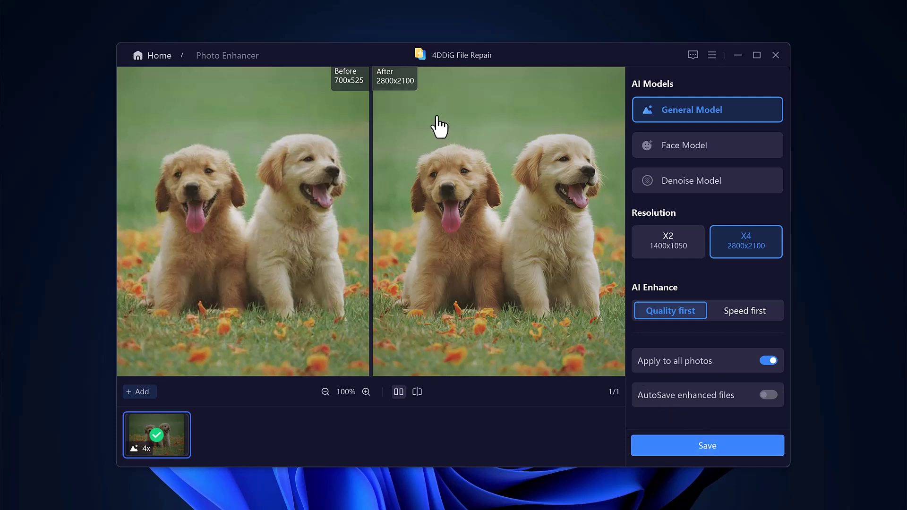
left_click(366, 392)
left_click_drag(425, 186, 457, 274)
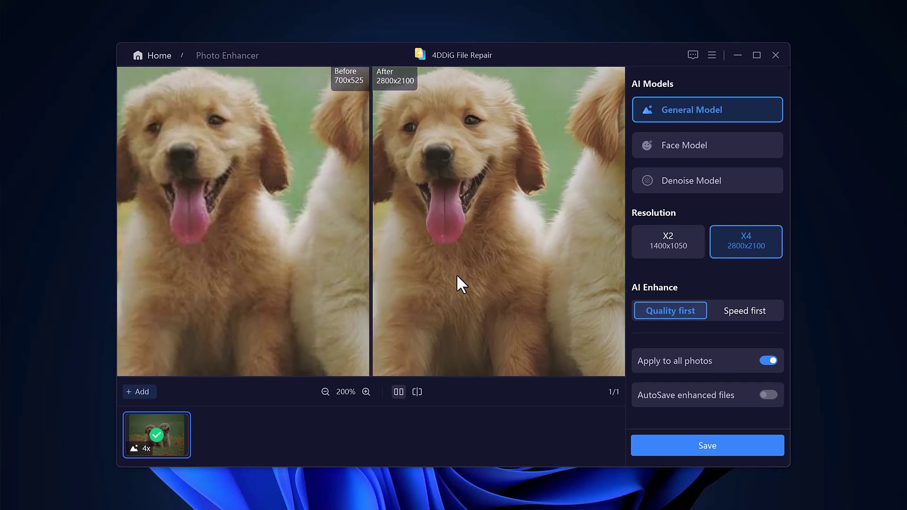
left_click(326, 392)
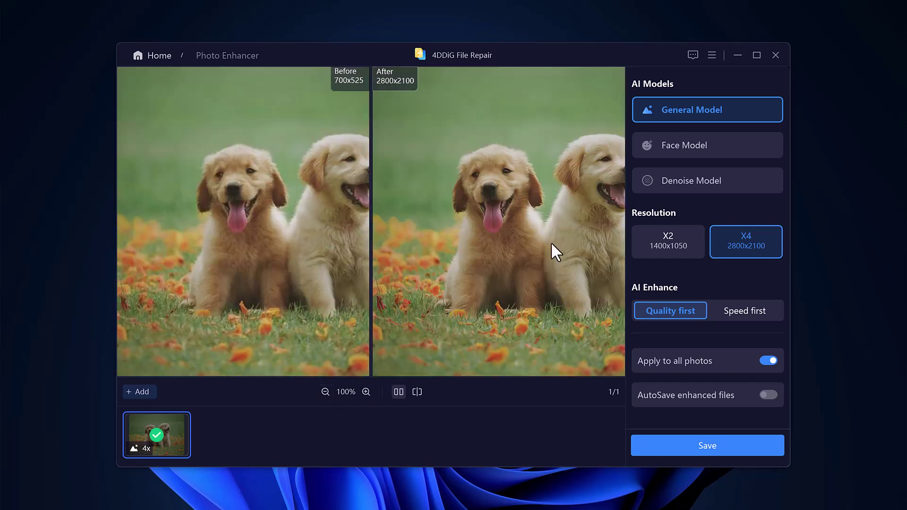
left_click_drag(485, 240, 451, 241)
left_click(416, 392)
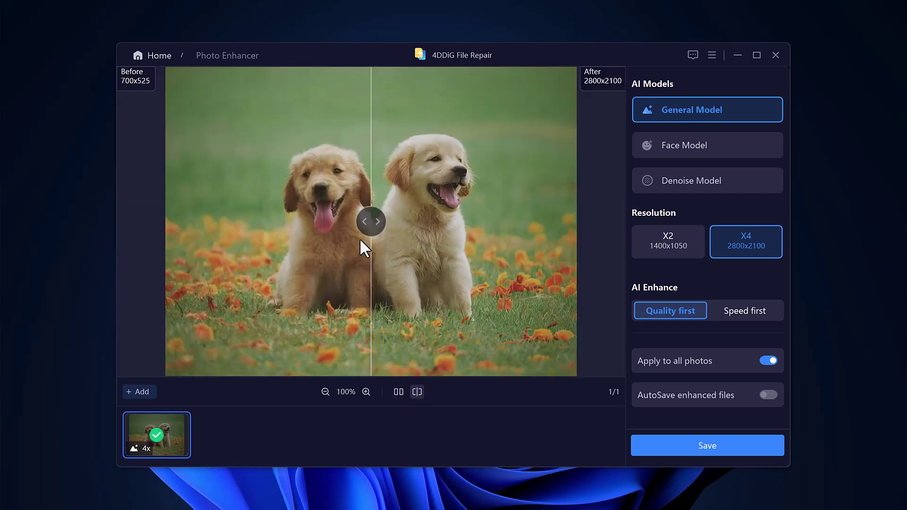
left_click_drag(372, 212, 268, 223)
Save the enhanced puppy photo to the chosen folder and return home.
left_click(695, 453)
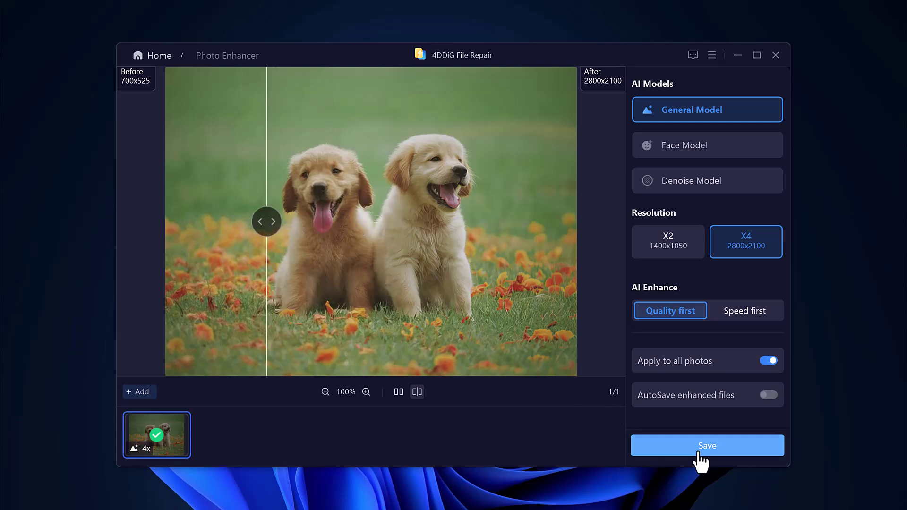
left_click(452, 300)
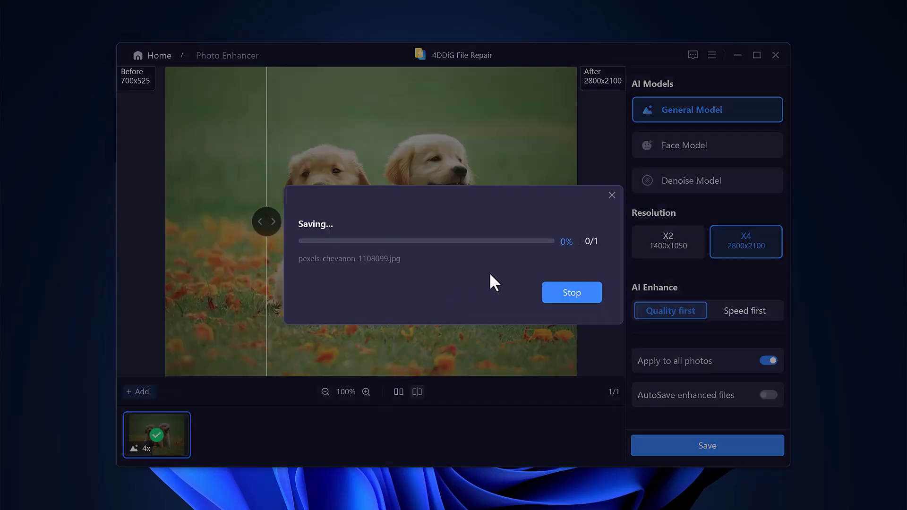
left_click(500, 294)
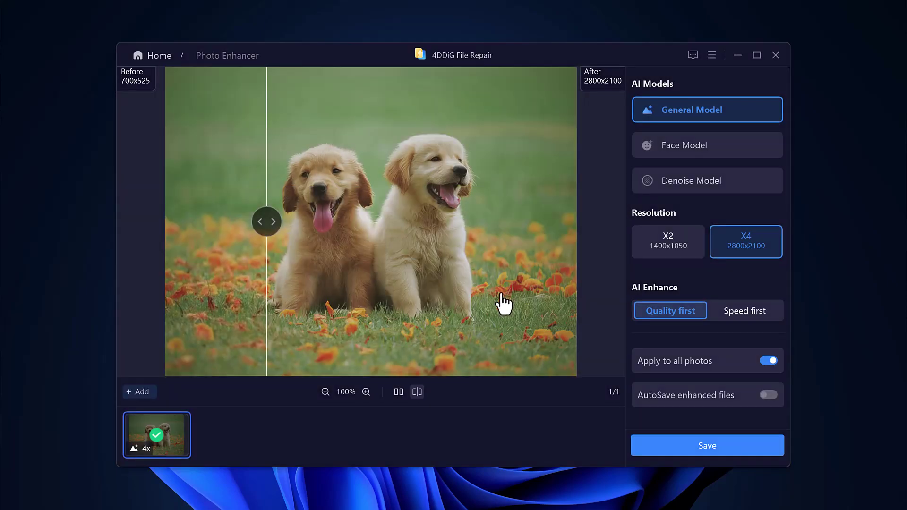
left_click(151, 56)
Return home and load the 2795173-sd_426_240_25fps clip into the Video Enhancer.
left_click(504, 293)
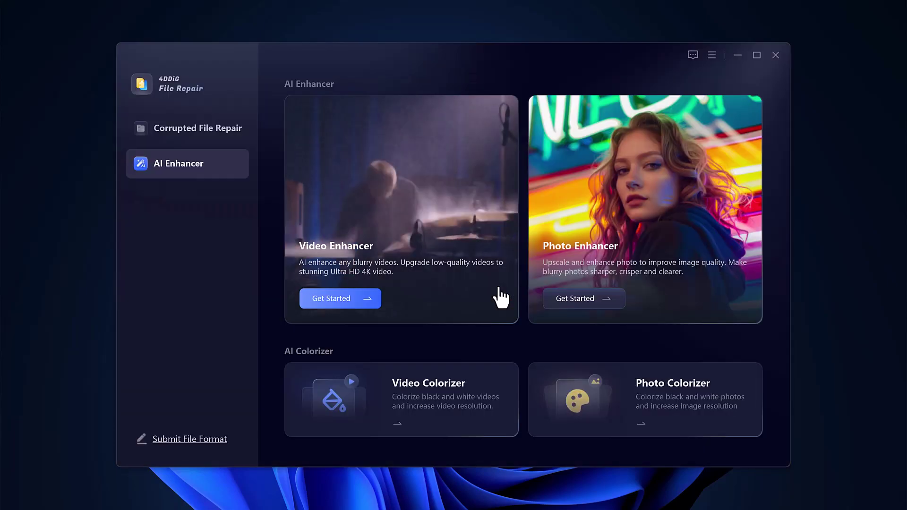
left_click(374, 222)
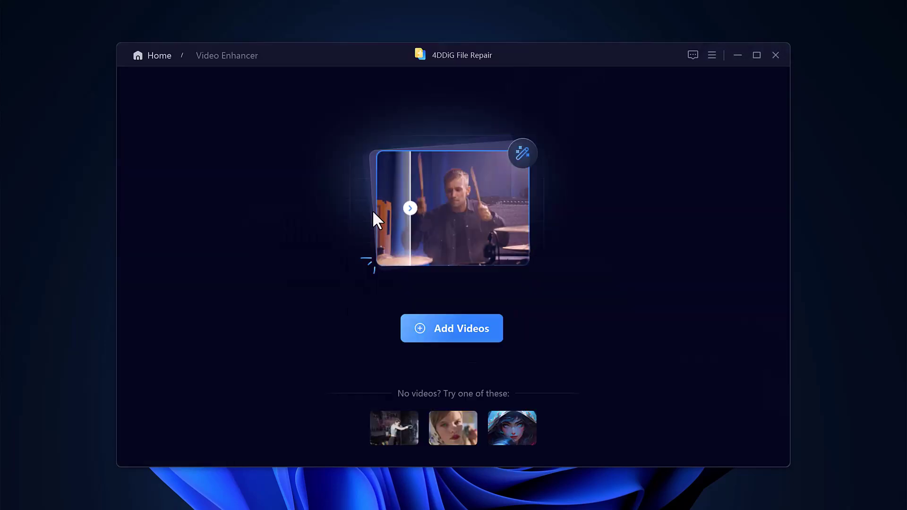
left_click(465, 338)
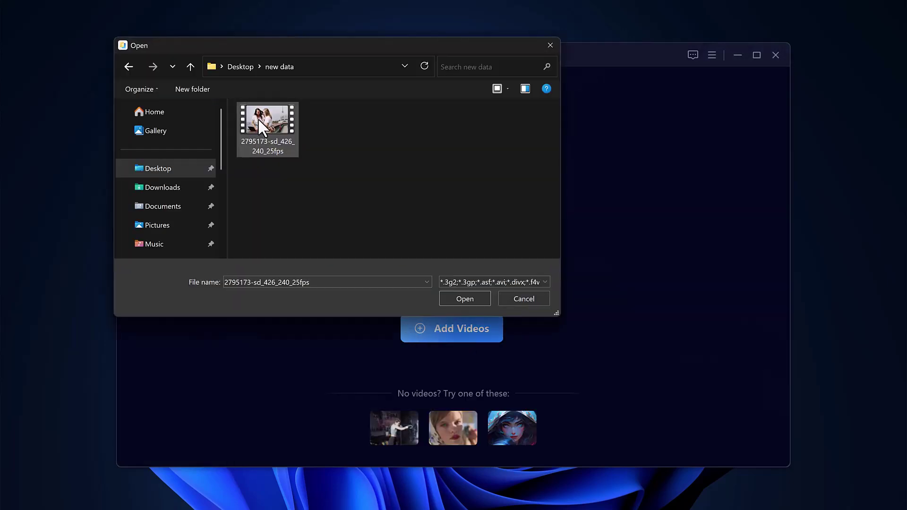
double_click(258, 119)
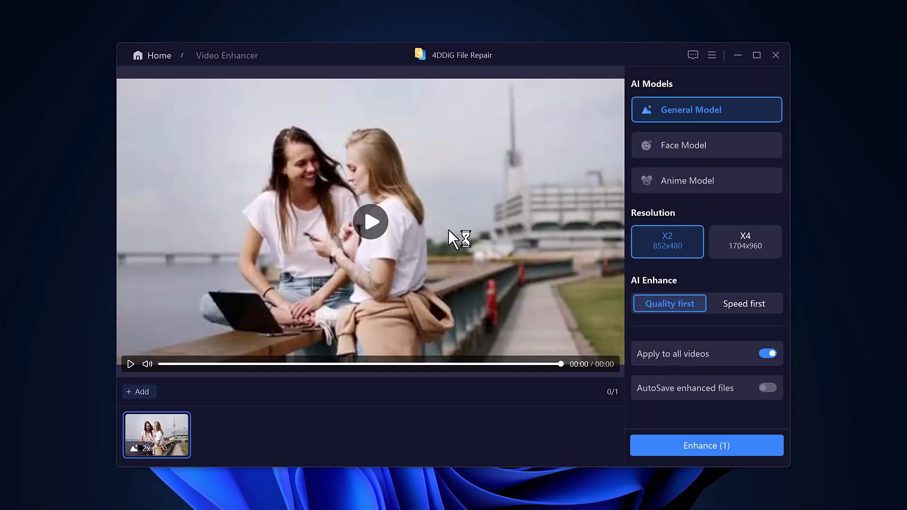
Play the clip to 00:15, pause it, and set X4 output at 1704x960.
left_click(370, 214)
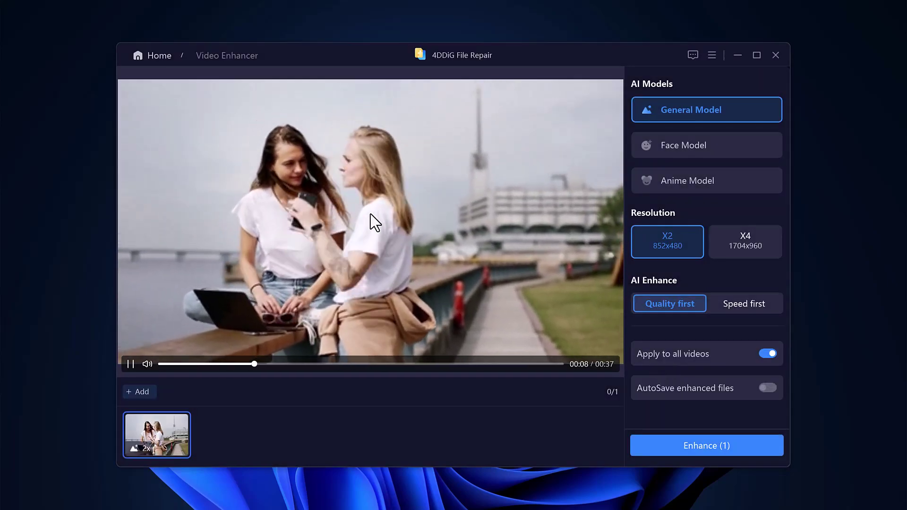
left_click(131, 364)
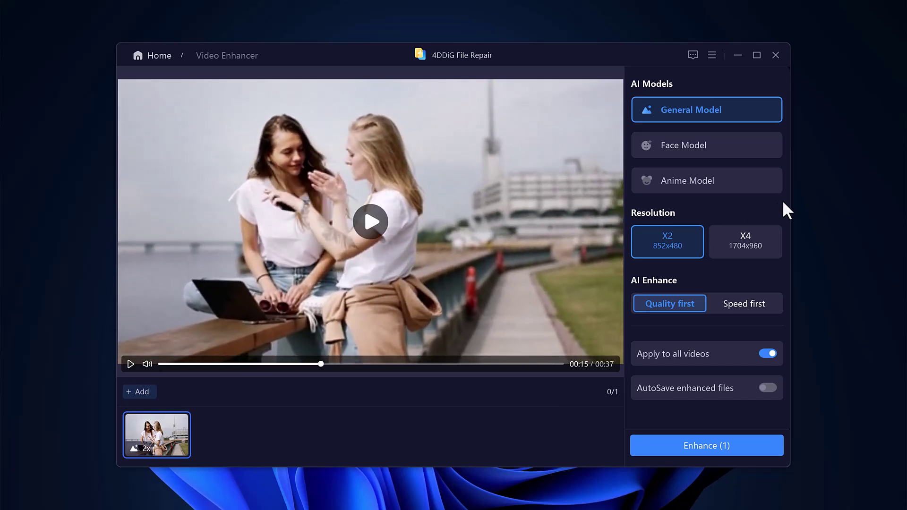
mouse_move(676, 111)
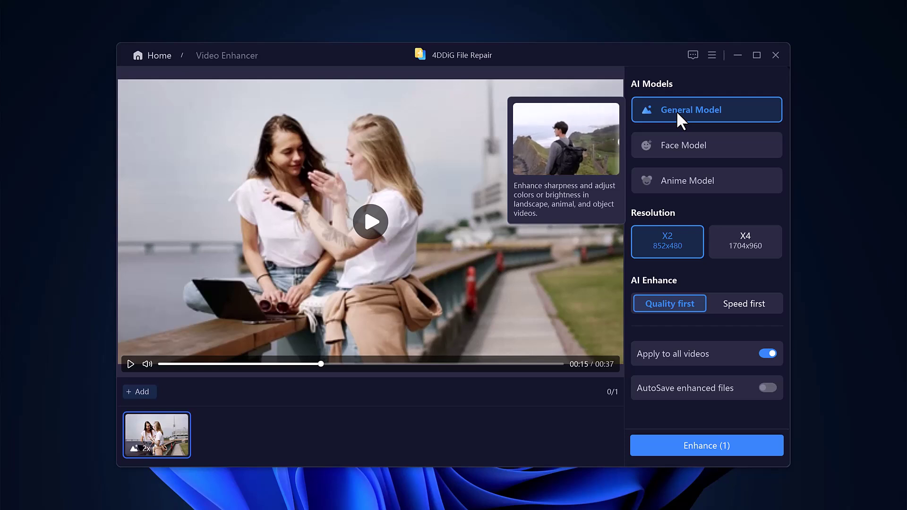
mouse_move(676, 144)
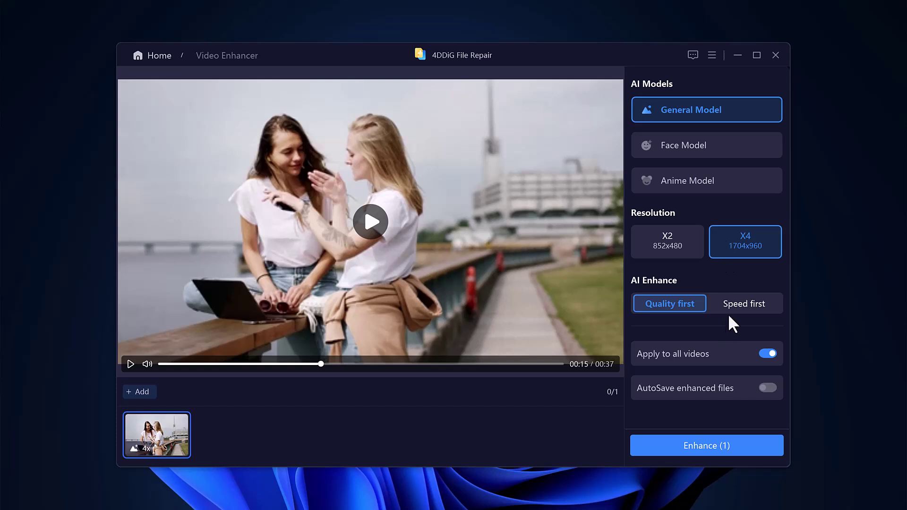
Enhance the 426x240 clip to 1704x960 and pause the before/after preview.
left_click(715, 449)
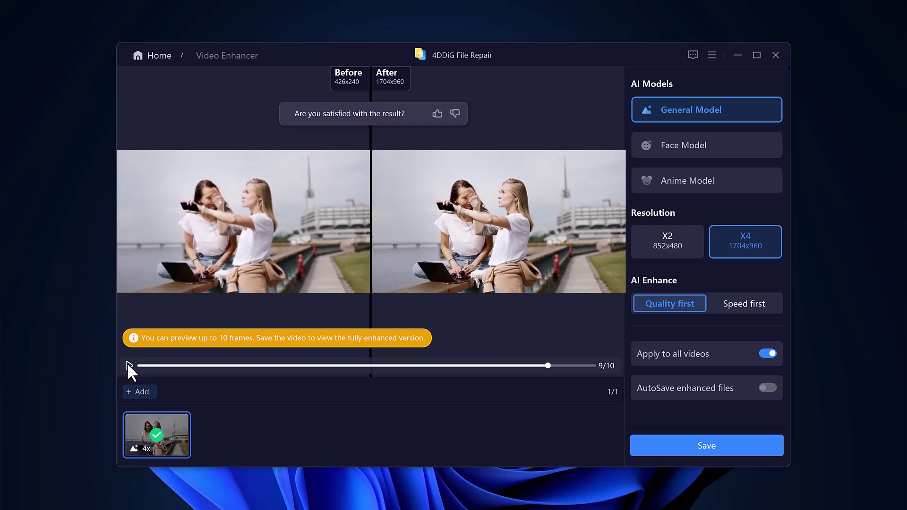
left_click(128, 364)
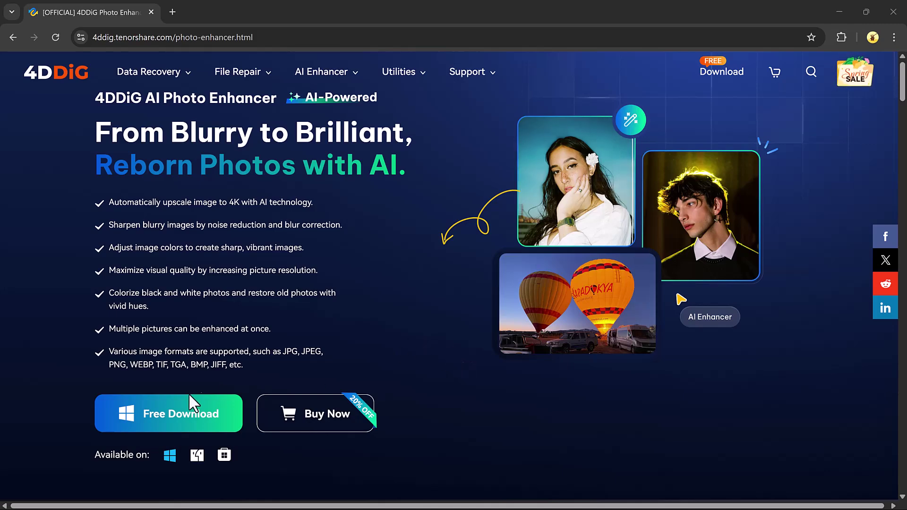
Scroll down the 4DDiG Photo Enhancer page to the photo use-case carousel.
scroll(446, 390, "down", 6)
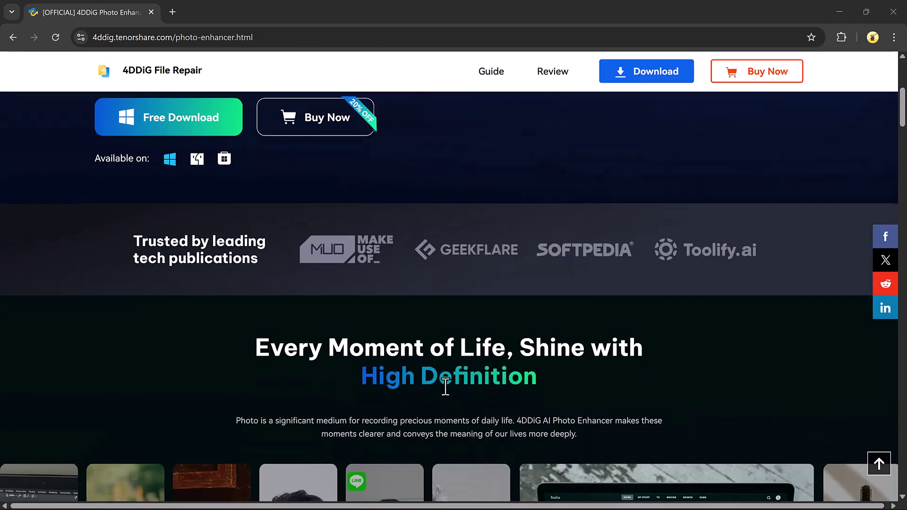
scroll(445, 388, "down", 6)
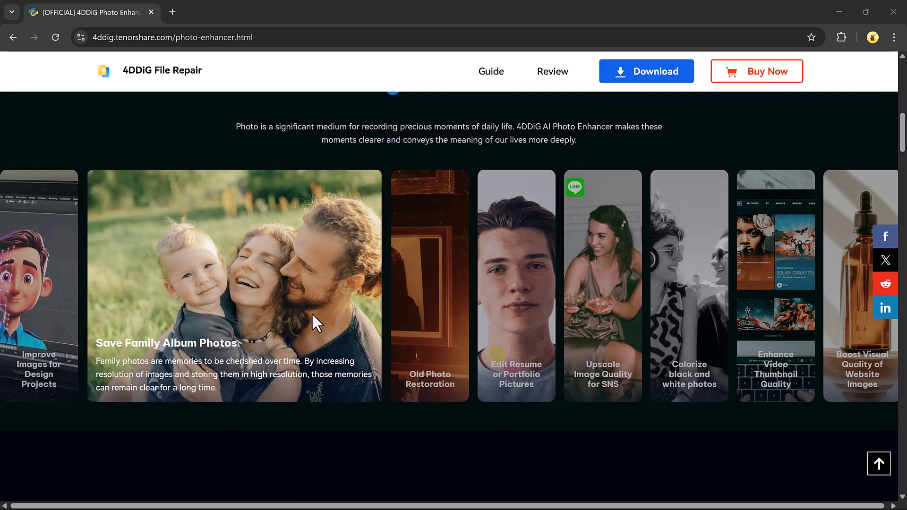